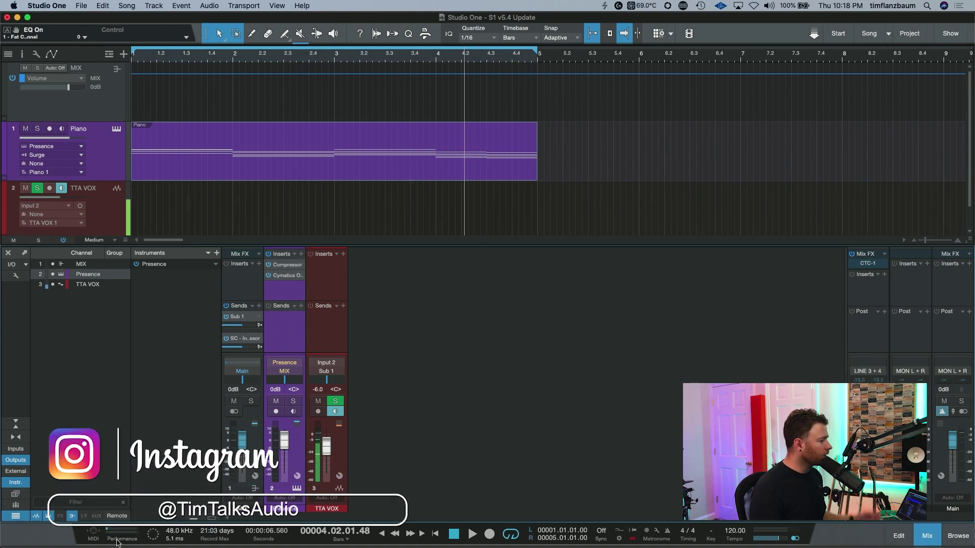
Open the Performance Monitor and toggle its per-plug-in device list off and back on.
{"action": "left_click", "coordinate": [117, 541]}
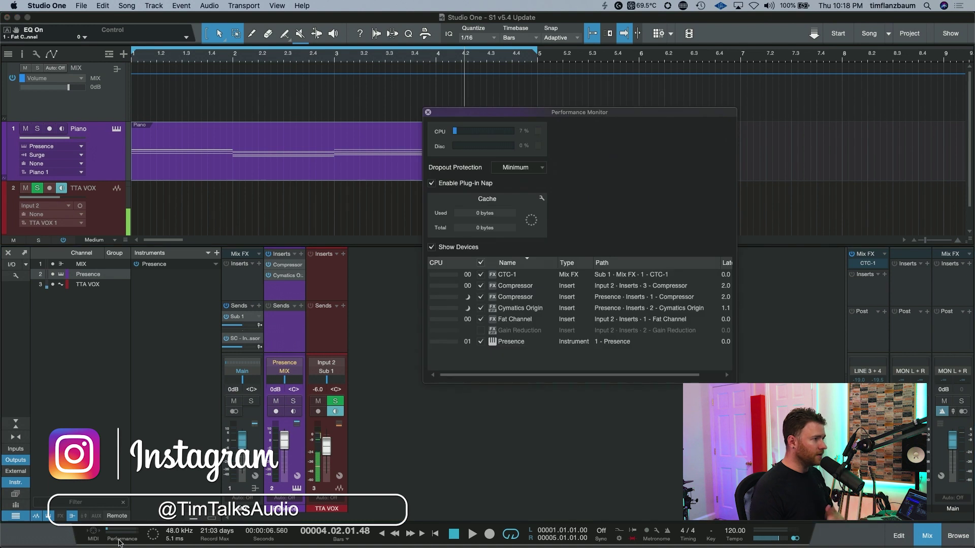
{"action": "left_click", "coordinate": [468, 253]}
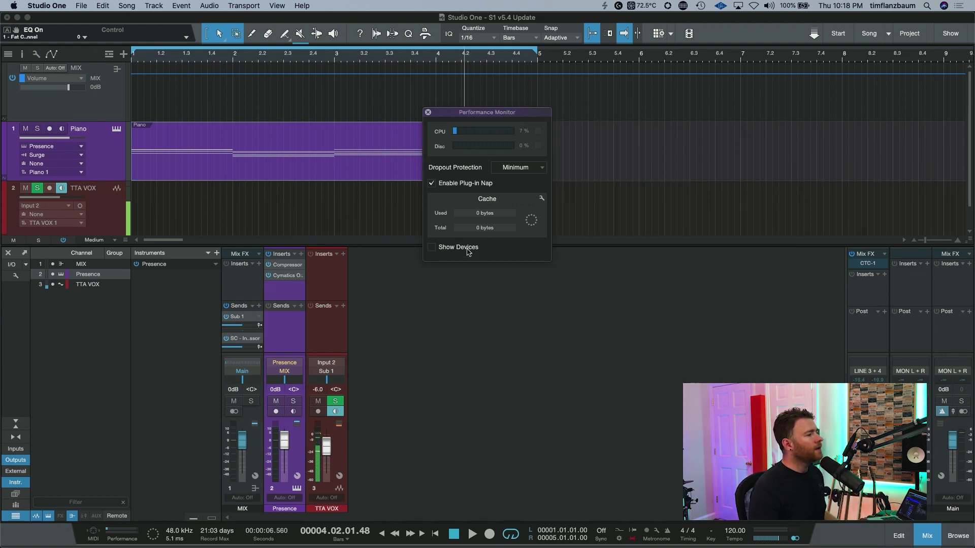
{"action": "left_click", "coordinate": [468, 252]}
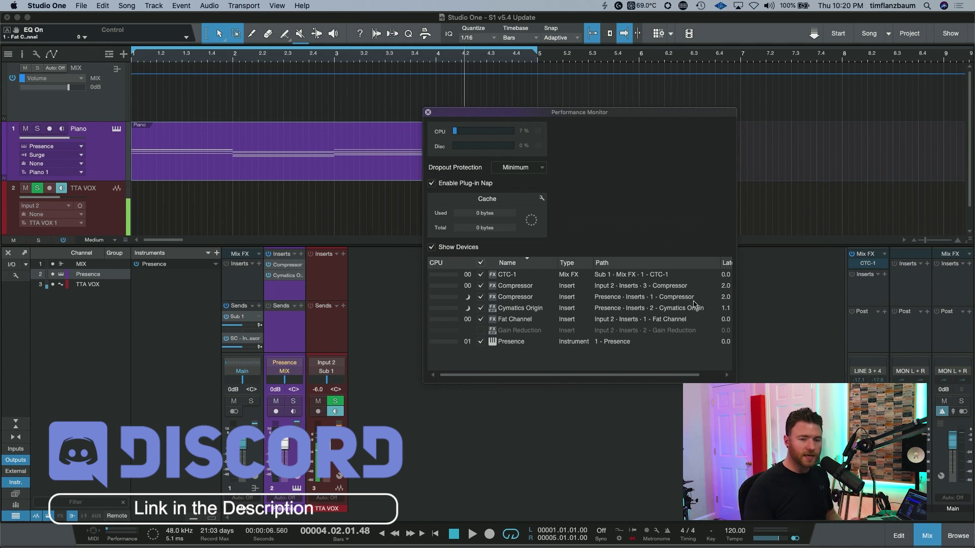
{"action": "left_click", "coordinate": [869, 263]}
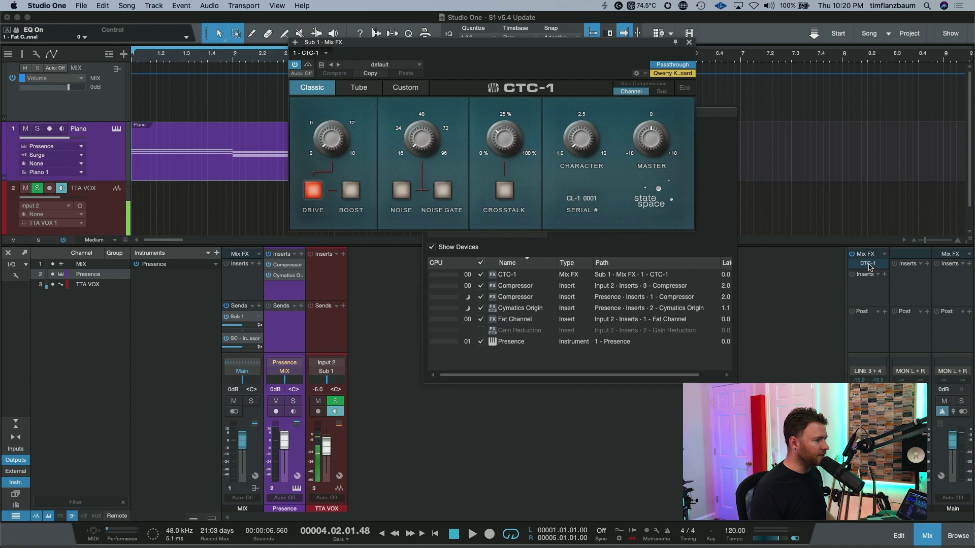
{"action": "left_click", "coordinate": [689, 44]}
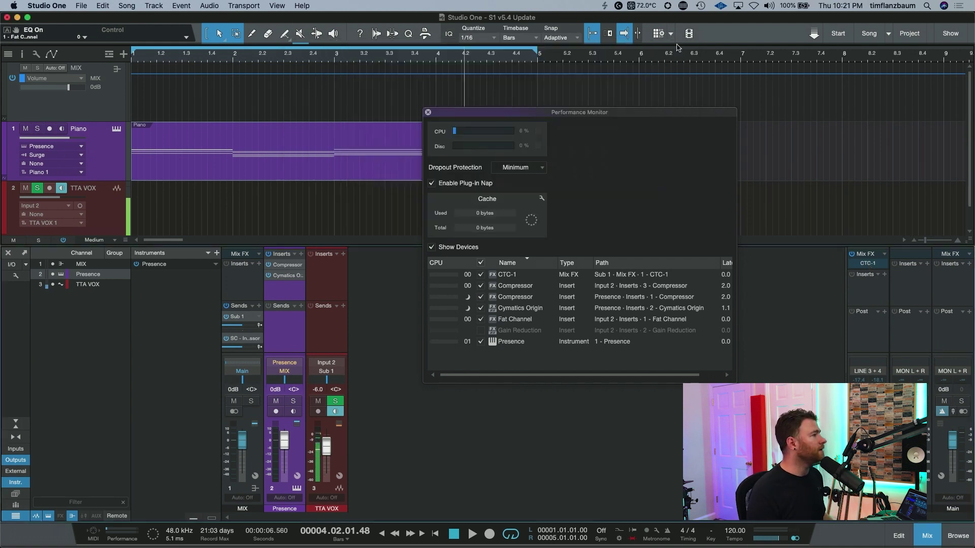
Open Song > Export Mixdown and tick AIFF, FLAC, Ogg Vorbis, CAF and M4A formats.
{"action": "left_click", "coordinate": [136, 7]}
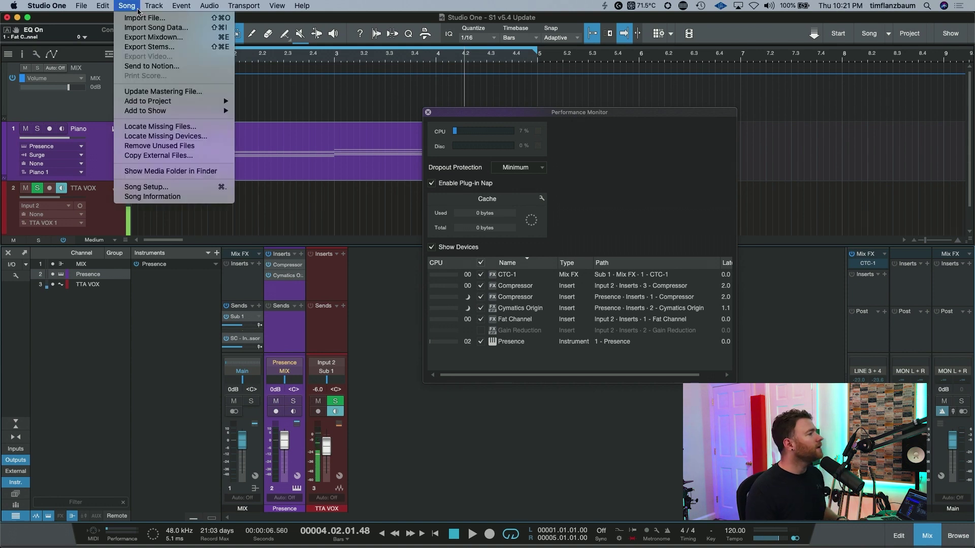
{"action": "left_click", "coordinate": [168, 40]}
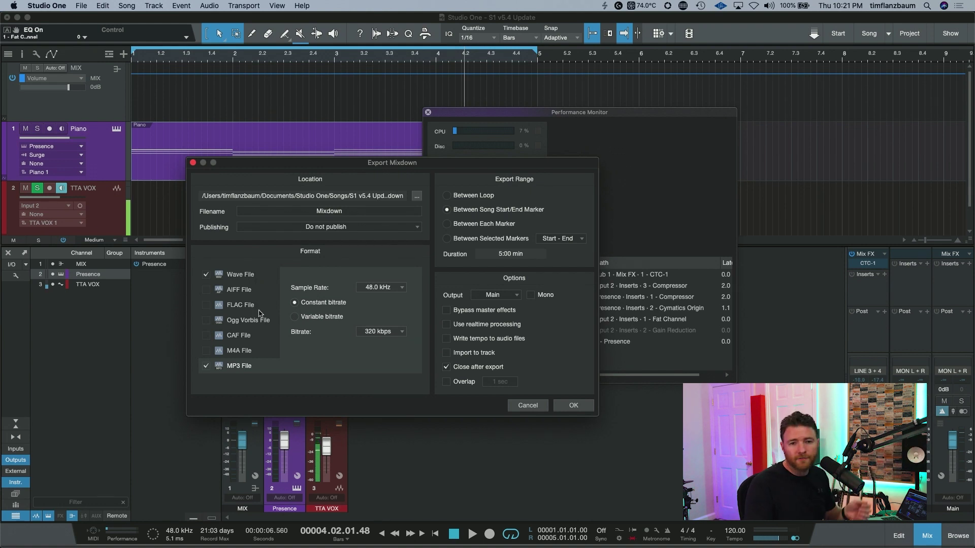
{"action": "left_click", "coordinate": [205, 290]}
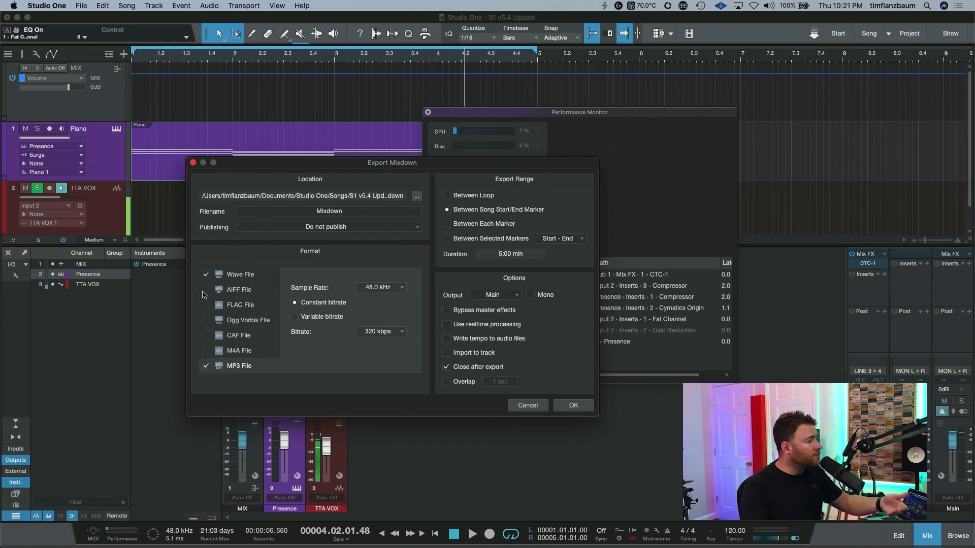
{"action": "left_click", "coordinate": [206, 305]}
{"action": "left_click", "coordinate": [206, 320]}
{"action": "left_click", "coordinate": [206, 335]}
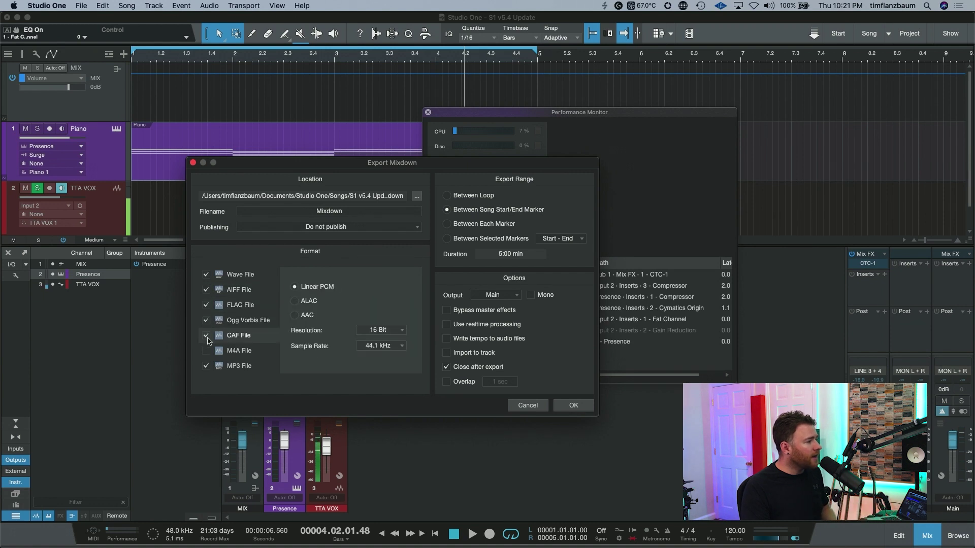
{"action": "left_click", "coordinate": [206, 350]}
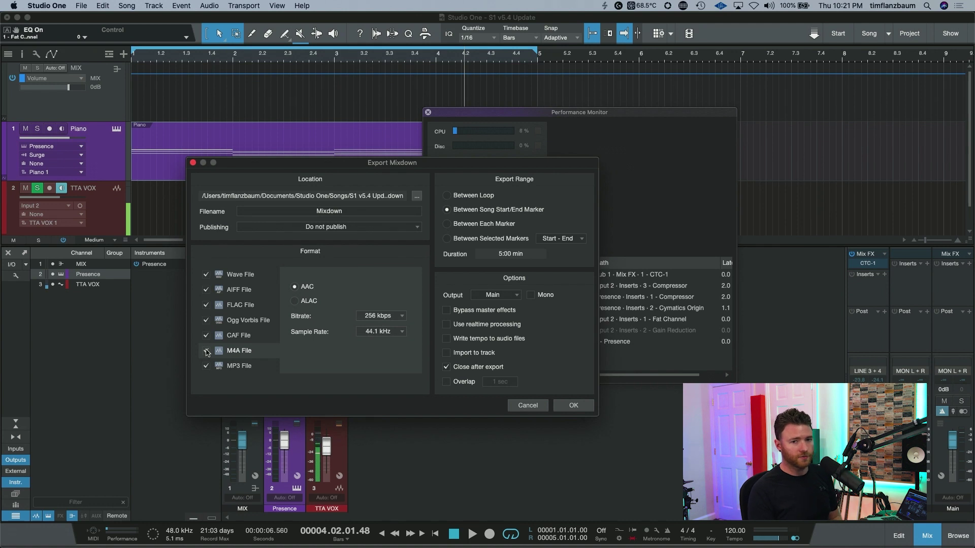
Untick M4A, CAF, Ogg Vorbis, FLAC and AIFF, keeping Wave and 320 kbps MP3.
{"action": "left_click", "coordinate": [206, 350]}
{"action": "left_click", "coordinate": [206, 335]}
{"action": "left_click", "coordinate": [206, 320]}
{"action": "left_click", "coordinate": [207, 305]}
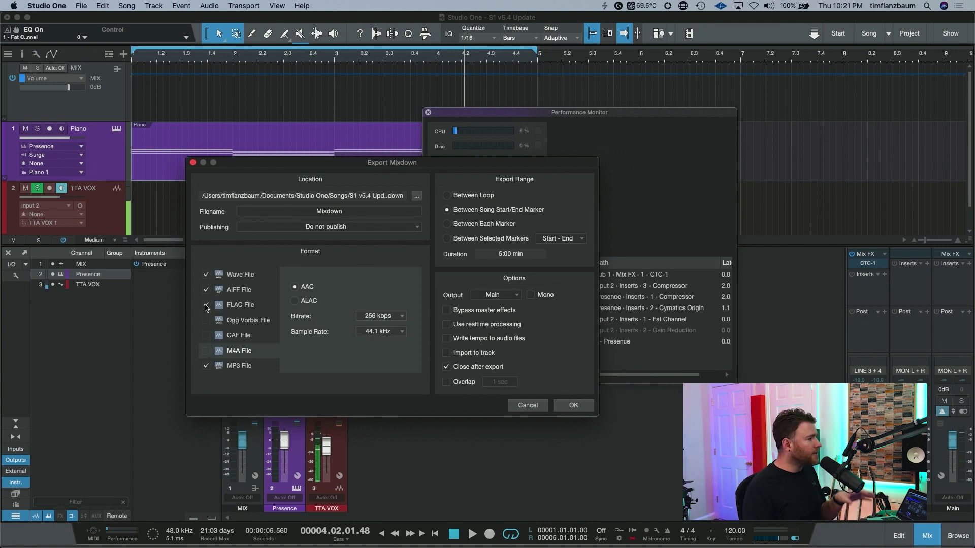
{"action": "left_click", "coordinate": [206, 290]}
{"action": "left_click", "coordinate": [242, 275]}
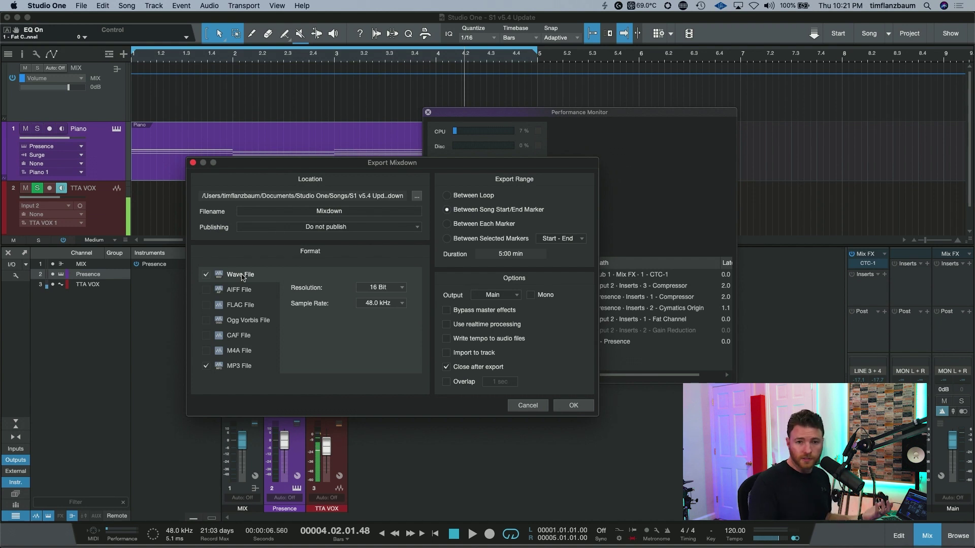
{"action": "left_click", "coordinate": [263, 368]}
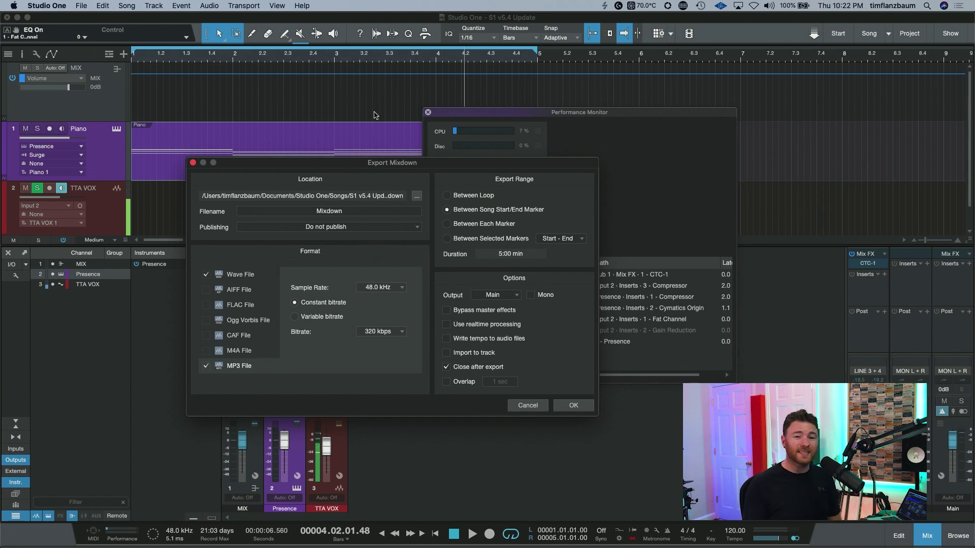
Close Export Mixdown and the Performance Monitor, then open Chord Display set to Input Chord.
{"action": "left_click", "coordinate": [193, 162]}
{"action": "left_click", "coordinate": [428, 112]}
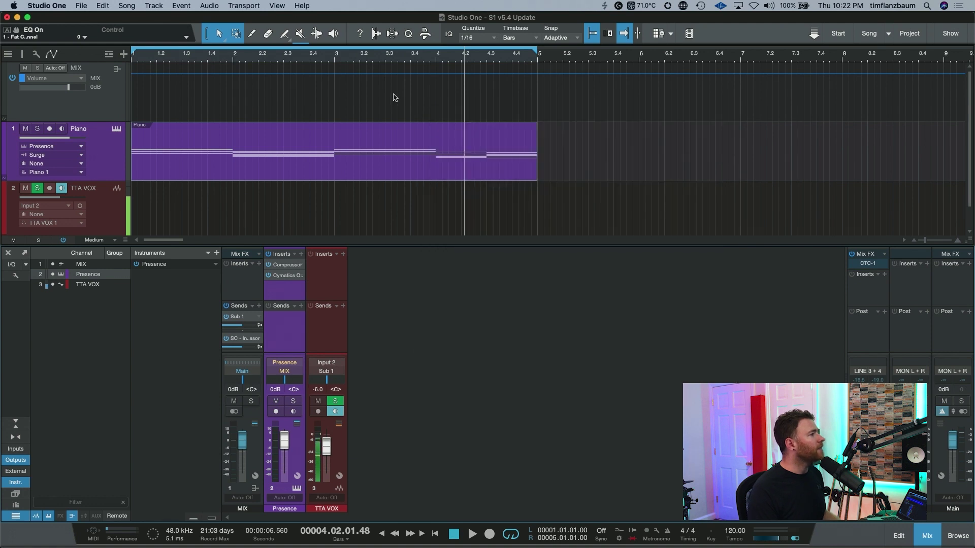
{"action": "left_click", "coordinate": [278, 6]}
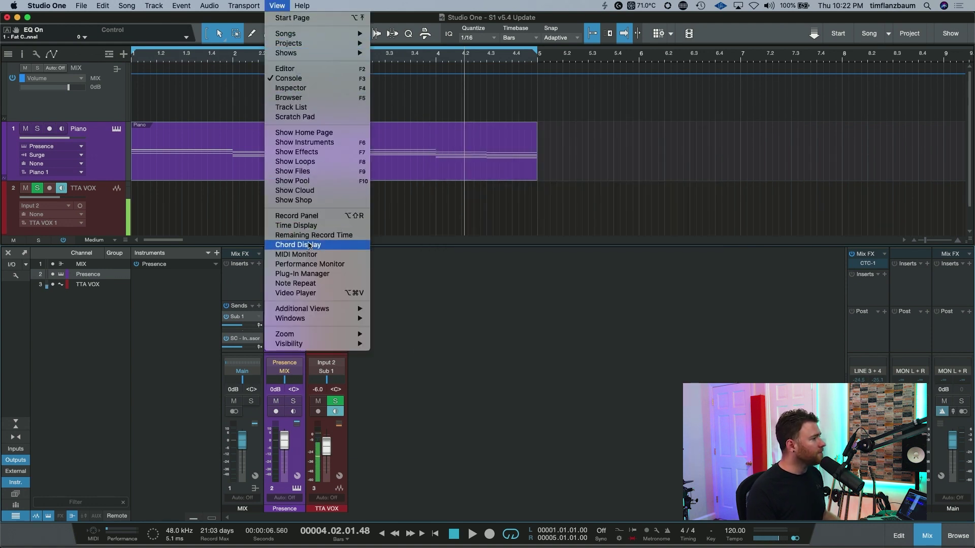
{"action": "left_click", "coordinate": [303, 246]}
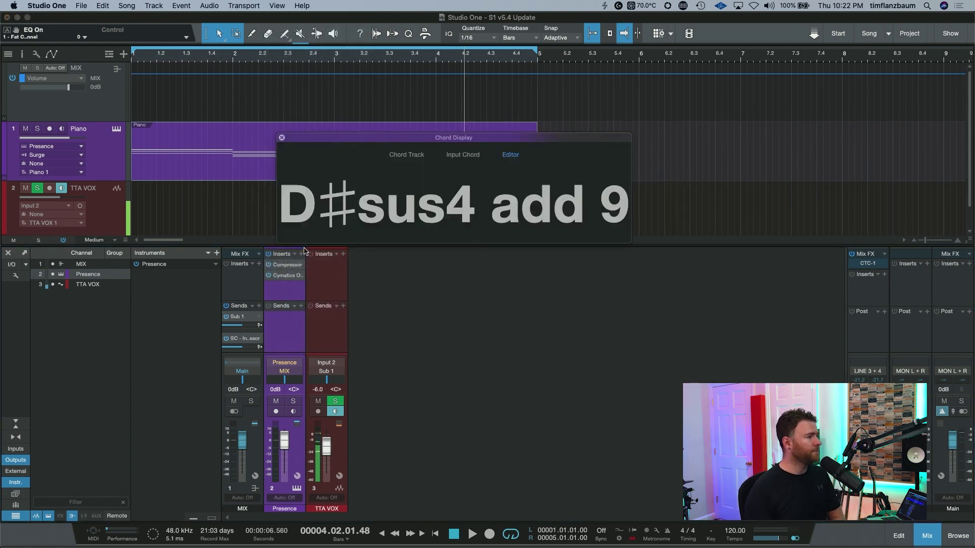
{"action": "left_click", "coordinate": [410, 155]}
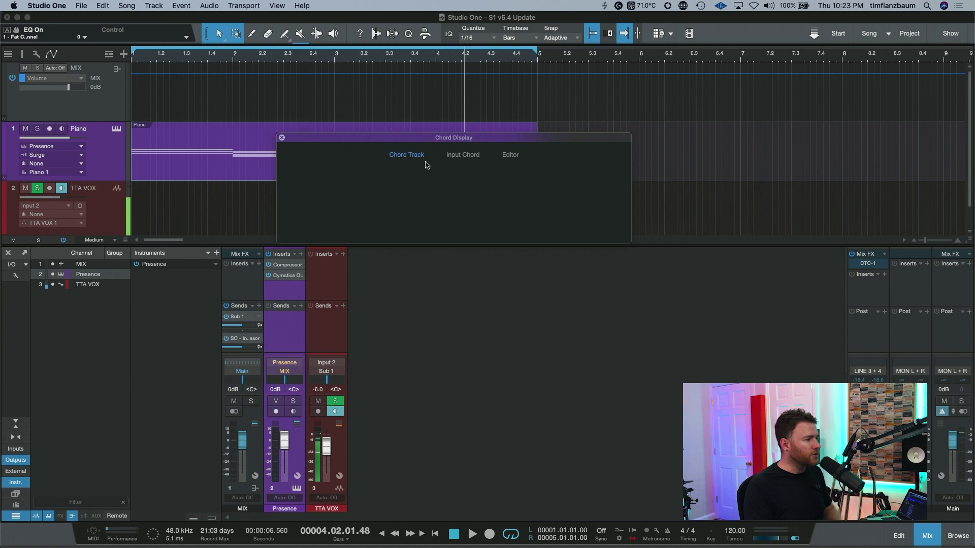
{"action": "left_click", "coordinate": [470, 155]}
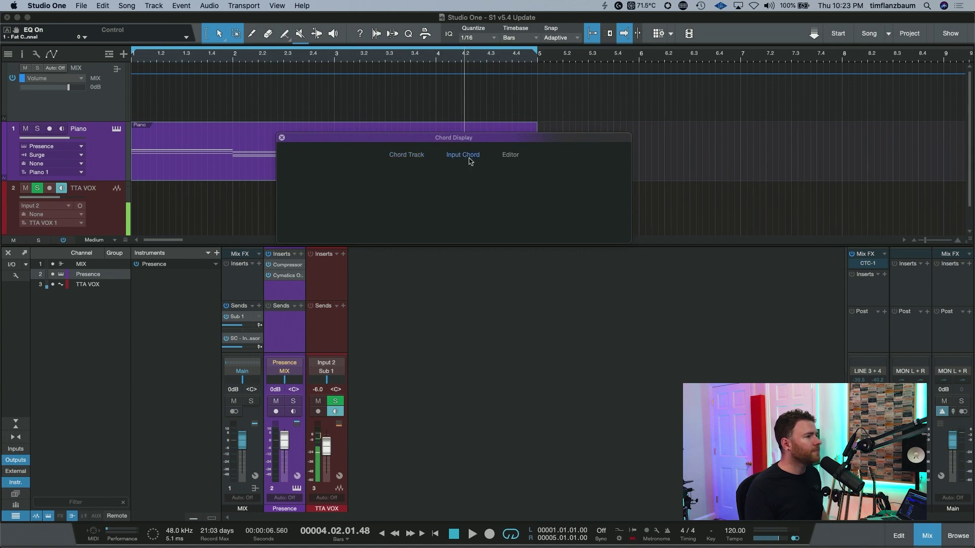
Switch Chord Display to the Editor source and read chords at bars 1.3, 2.2, 4.2, 4.4.
{"action": "left_click", "coordinate": [511, 154]}
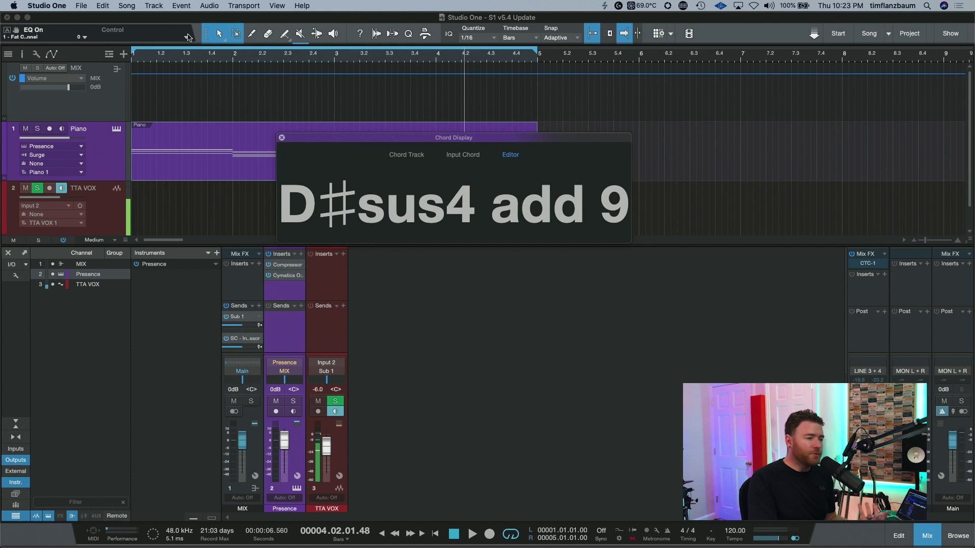
{"action": "left_click", "coordinate": [184, 63]}
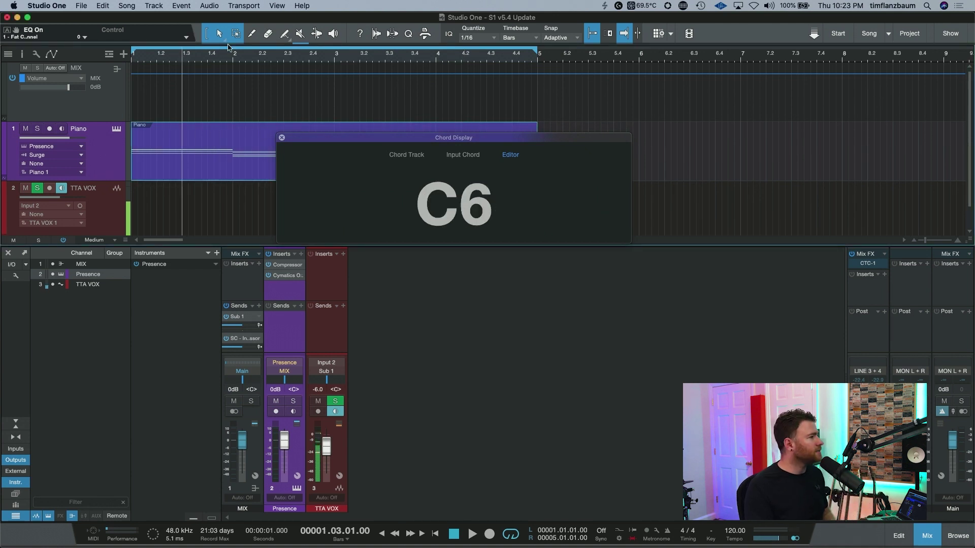
{"action": "left_click", "coordinate": [276, 57]}
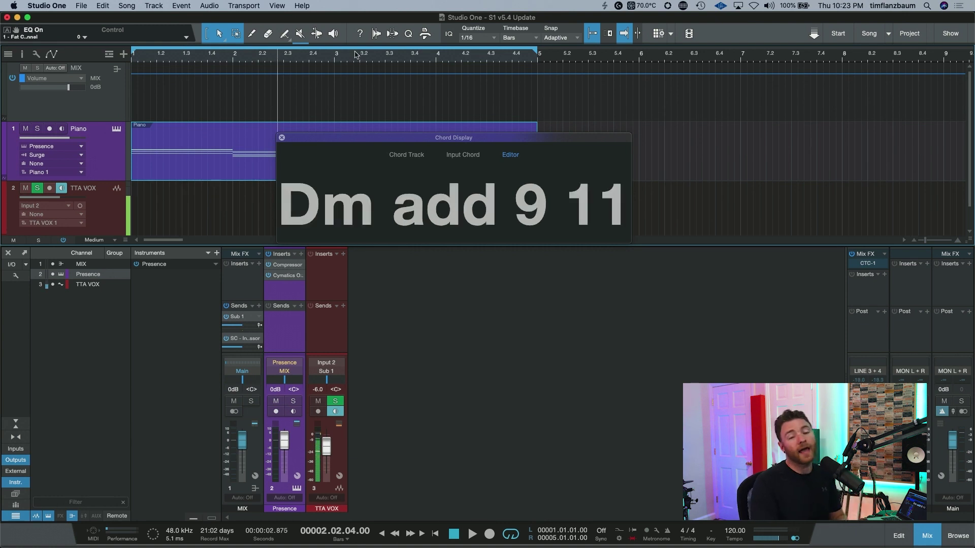
{"action": "left_click", "coordinate": [463, 55]}
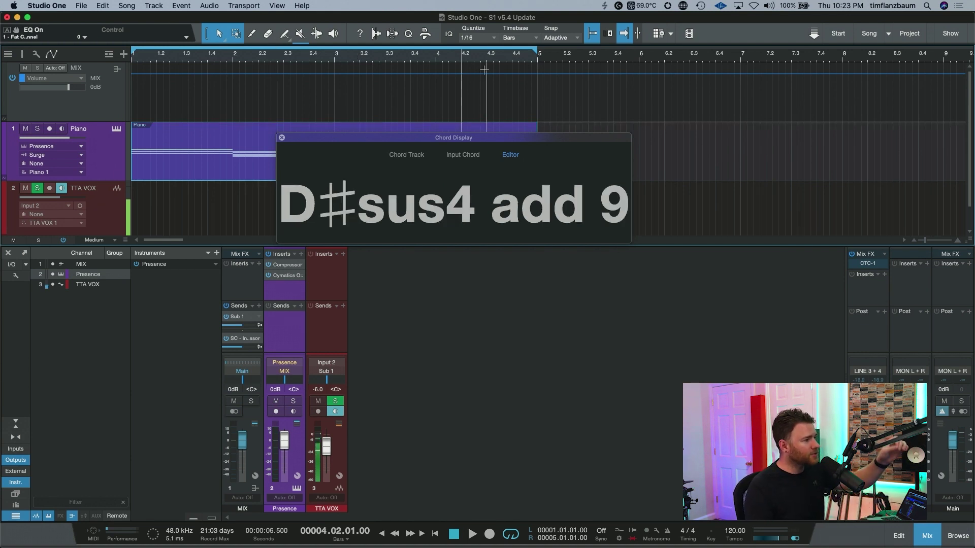
{"action": "left_click", "coordinate": [511, 59]}
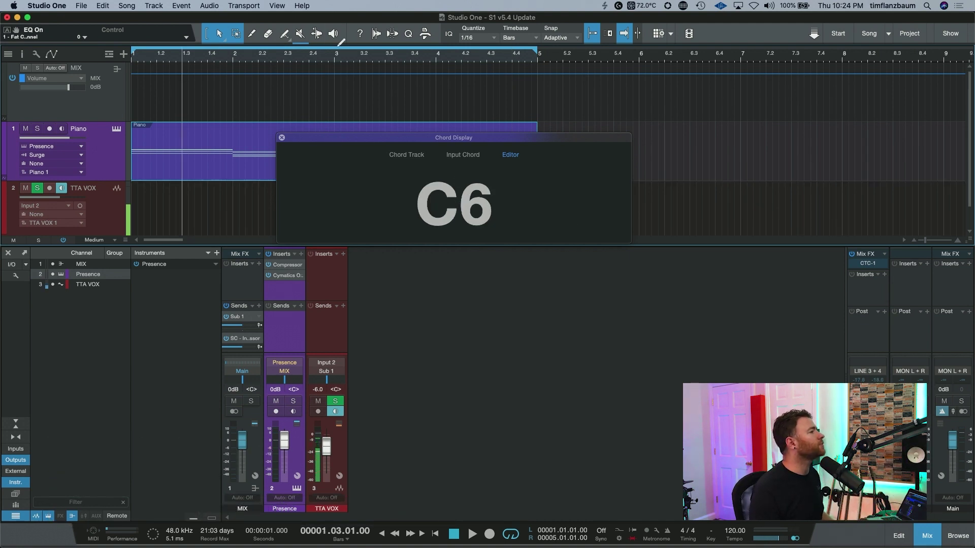
{"action": "left_click", "coordinate": [277, 5]}
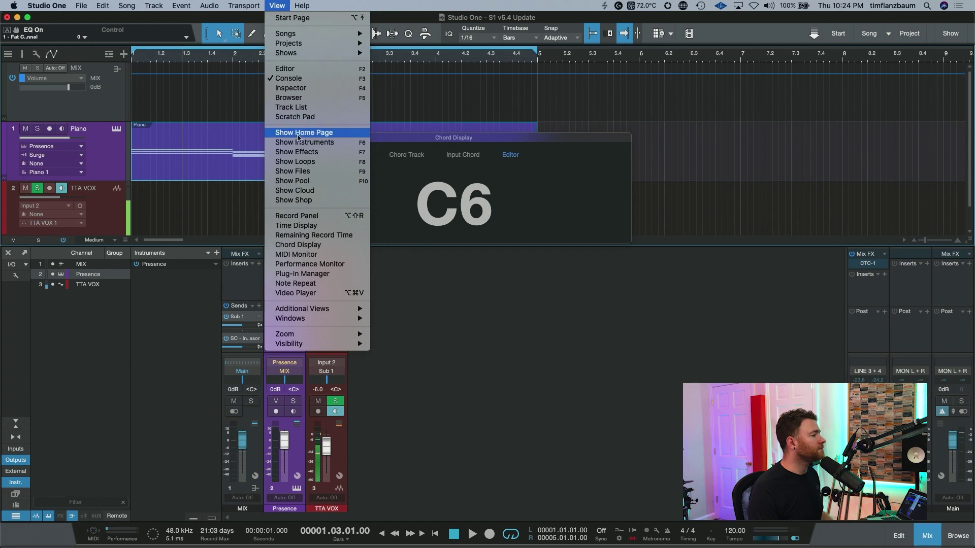
Open the Plug-in Manager from the View menu.
{"action": "left_click", "coordinate": [333, 274]}
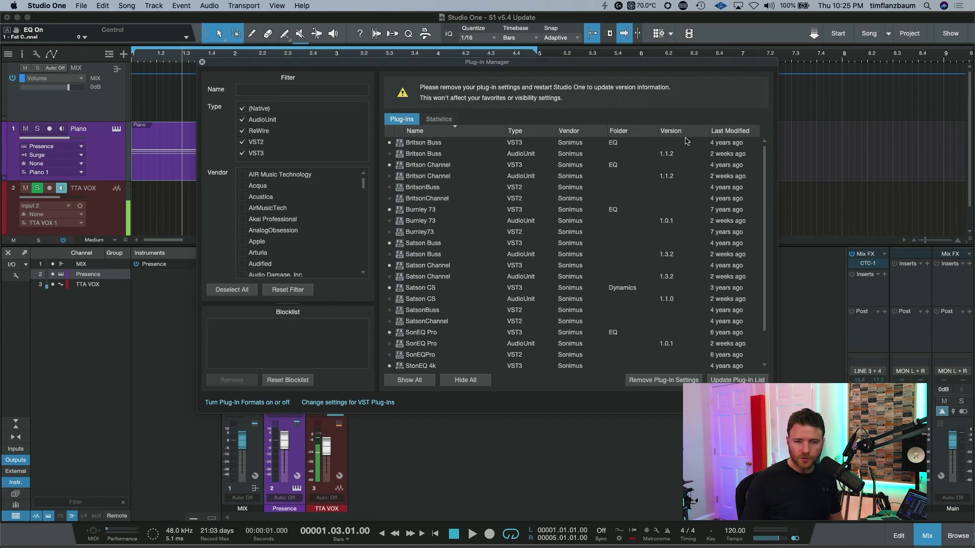
Check the Statistics tab, return to the Plug-Ins list, and close the Plug-in Manager.
{"action": "left_click", "coordinate": [440, 122]}
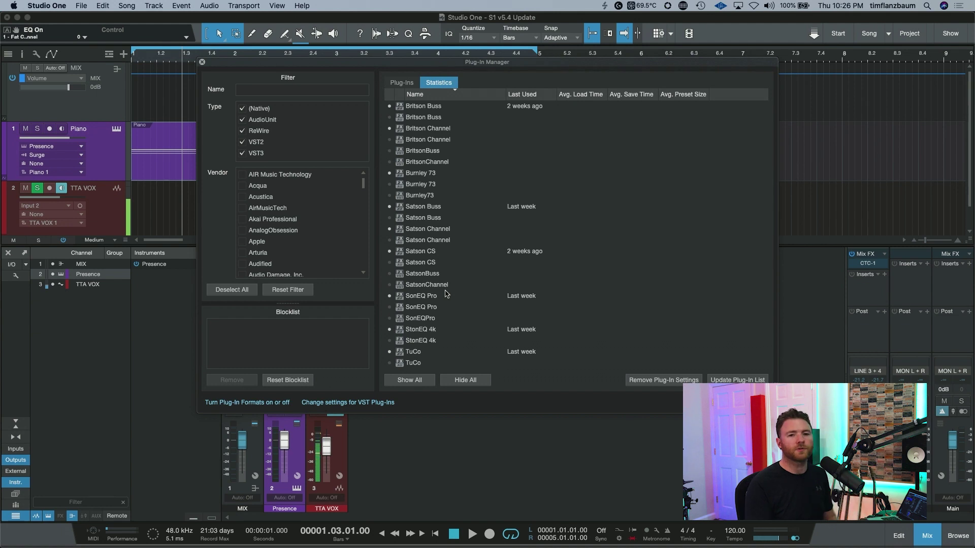
{"action": "left_click", "coordinate": [405, 83]}
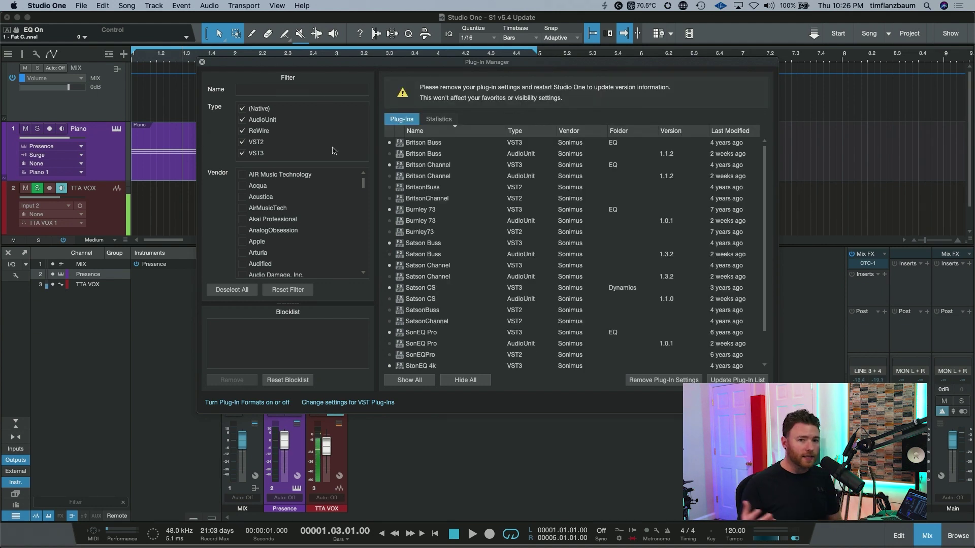
{"action": "left_click", "coordinate": [202, 62]}
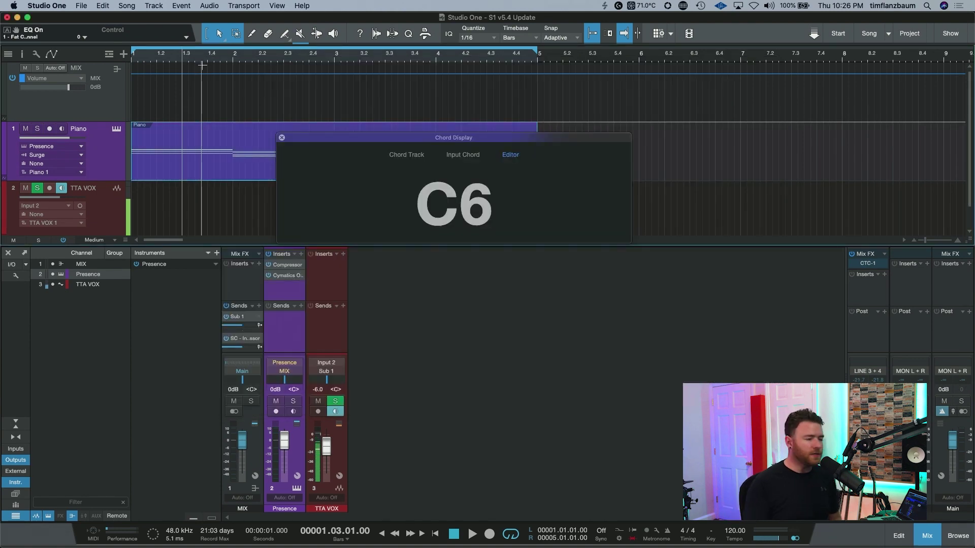
{"action": "left_click", "coordinate": [295, 257]}
{"action": "scroll", "coordinate": [309, 291], "scroll_direction": "down", "scroll_amount": 2}
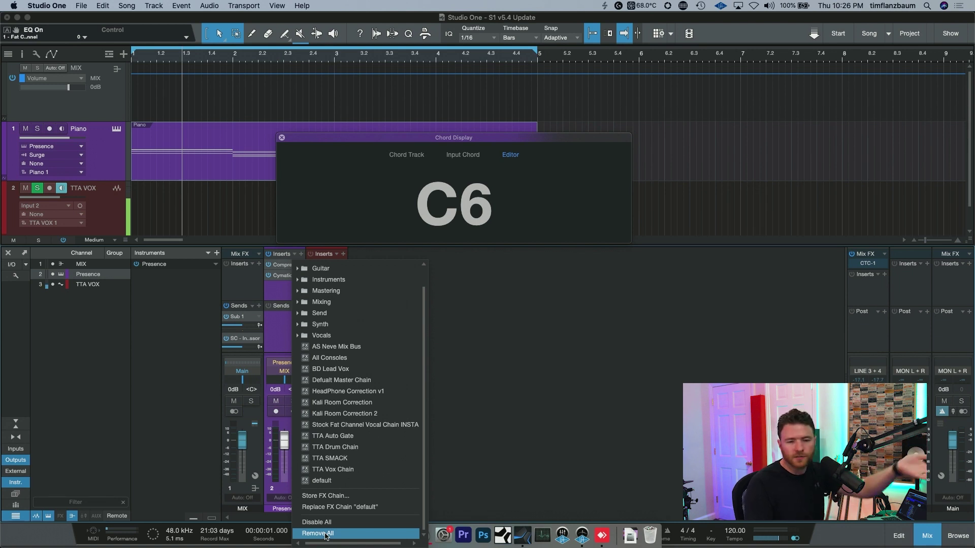
{"action": "left_click", "coordinate": [545, 416]}
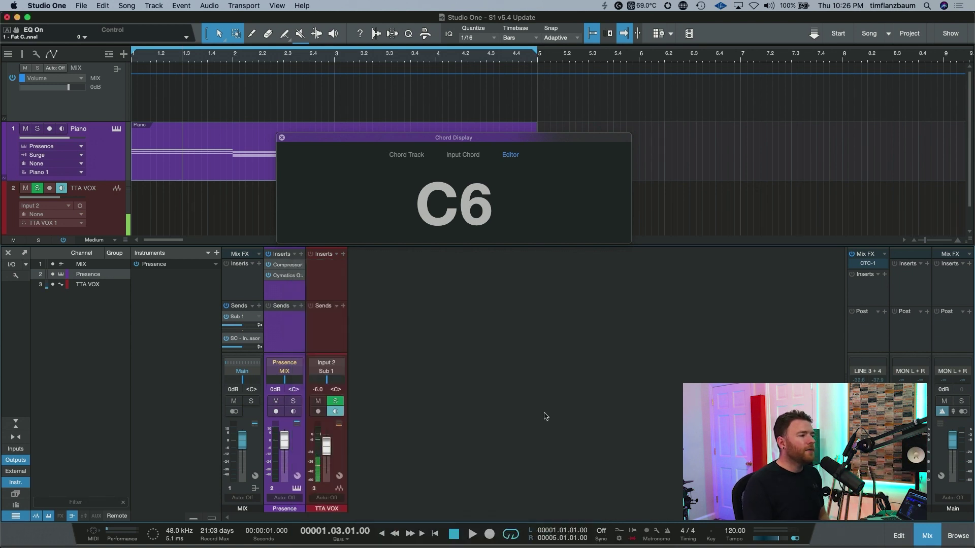
Dismiss the Sub 1 send menu, then open the MIX channel's Sends dropdown showing Remove All.
{"action": "left_click", "coordinate": [259, 318]}
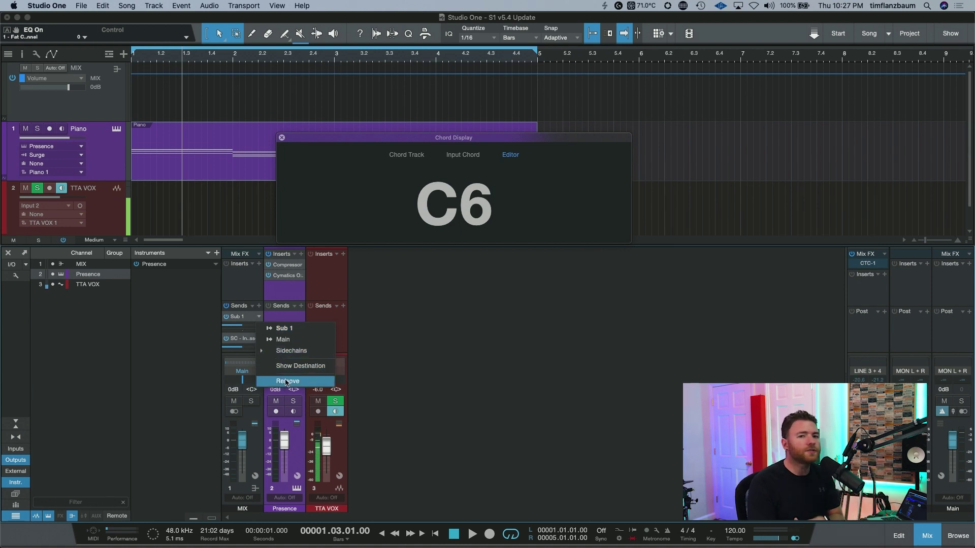
{"action": "left_click", "coordinate": [246, 311]}
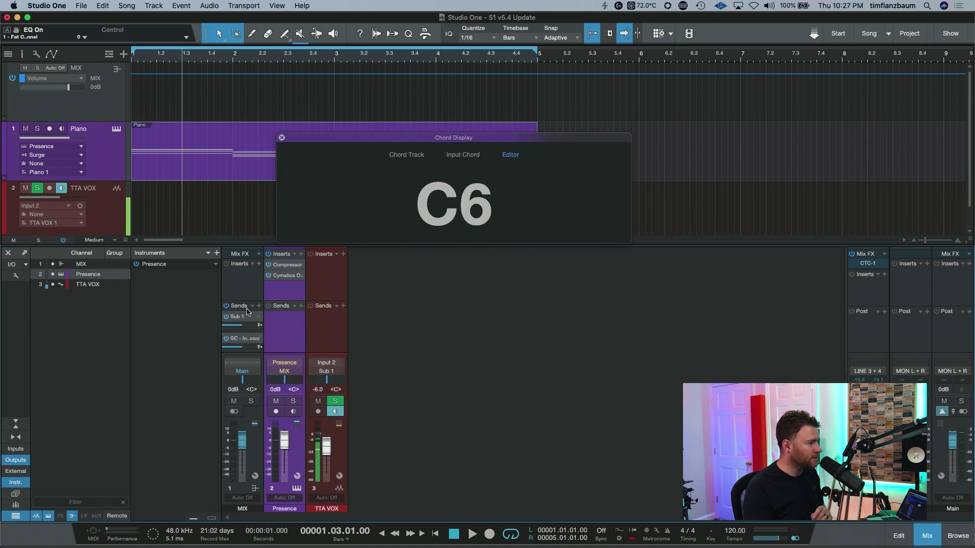
{"action": "left_click", "coordinate": [253, 306]}
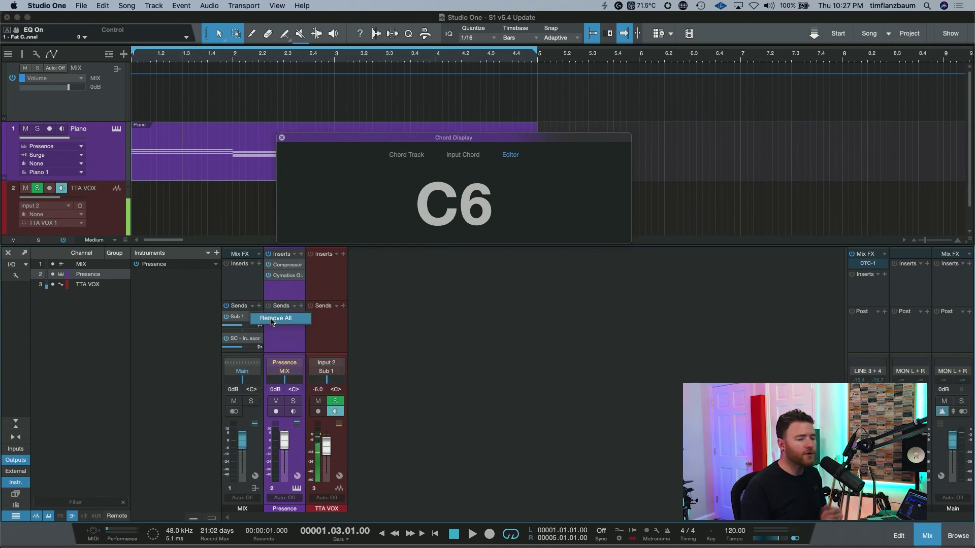